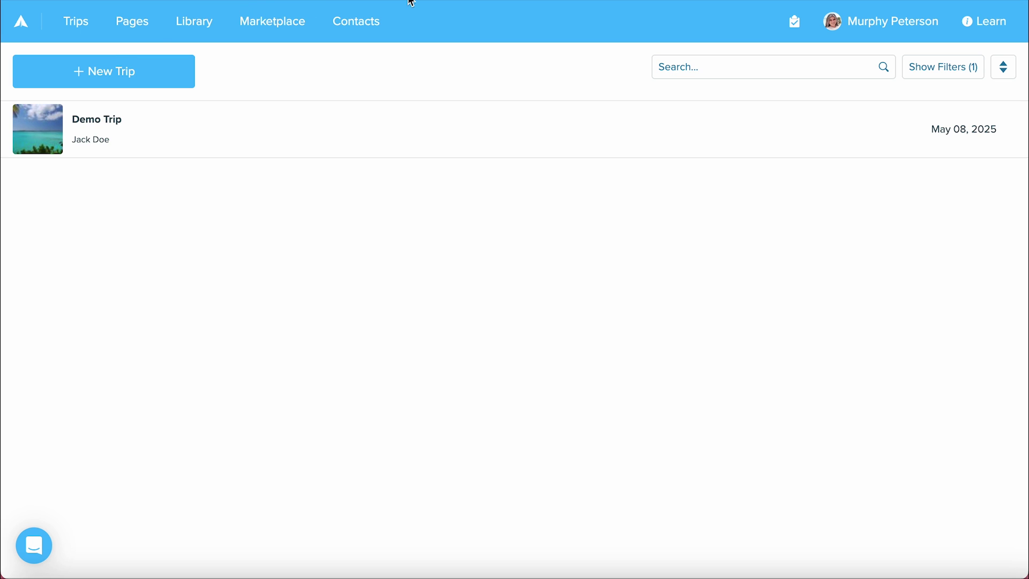
# Step: Open the Contacts list showing the three saved contacts
pyautogui.click(364, 28)
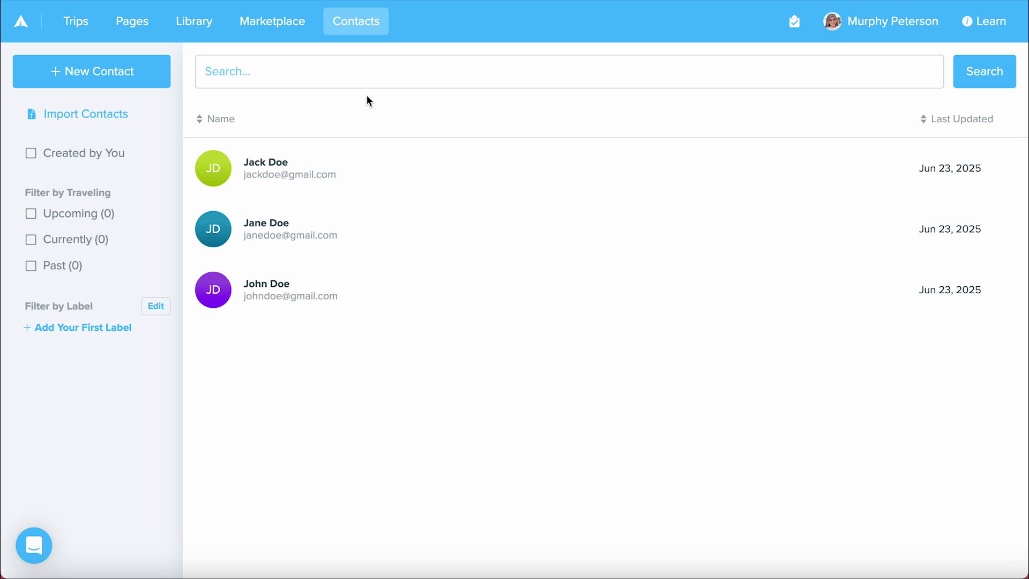
# Step: Open Import Contacts and review its required spreadsheet columns and file upload area
pyautogui.click(99, 114)
pyautogui.scroll(-1, 508, 249)
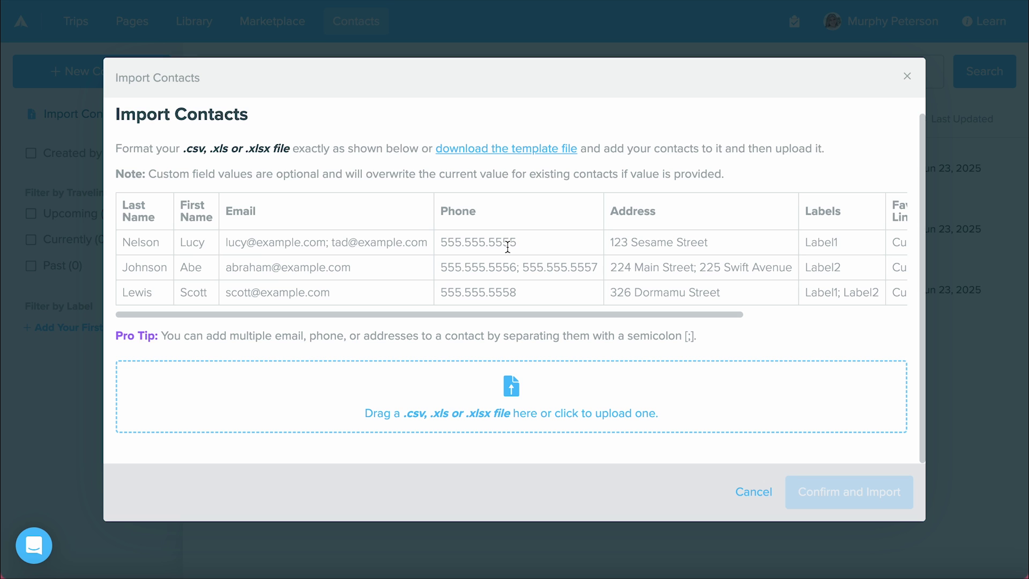
pyautogui.scroll(1, 508, 246)
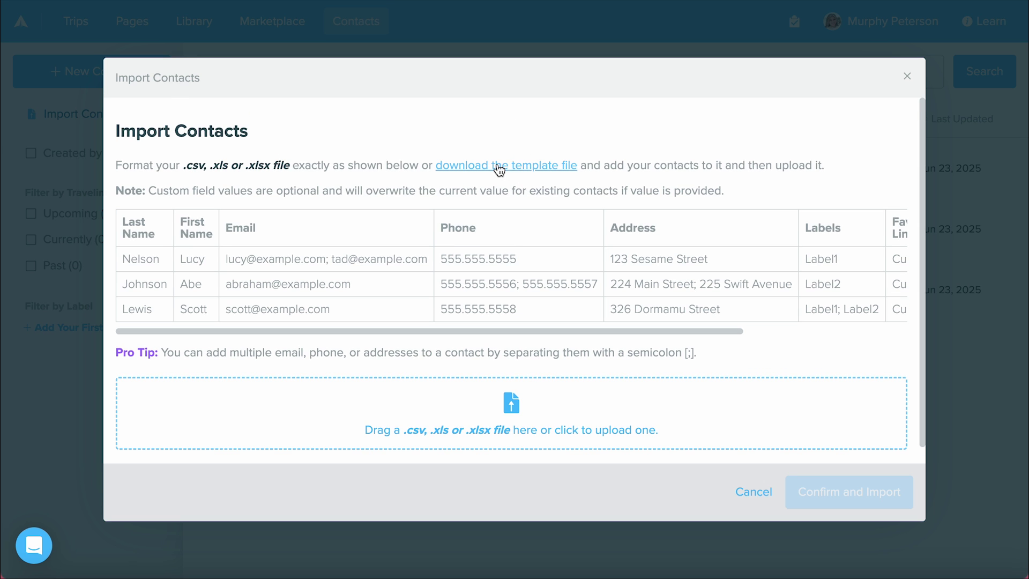
pyautogui.scroll(-1, 460, 255)
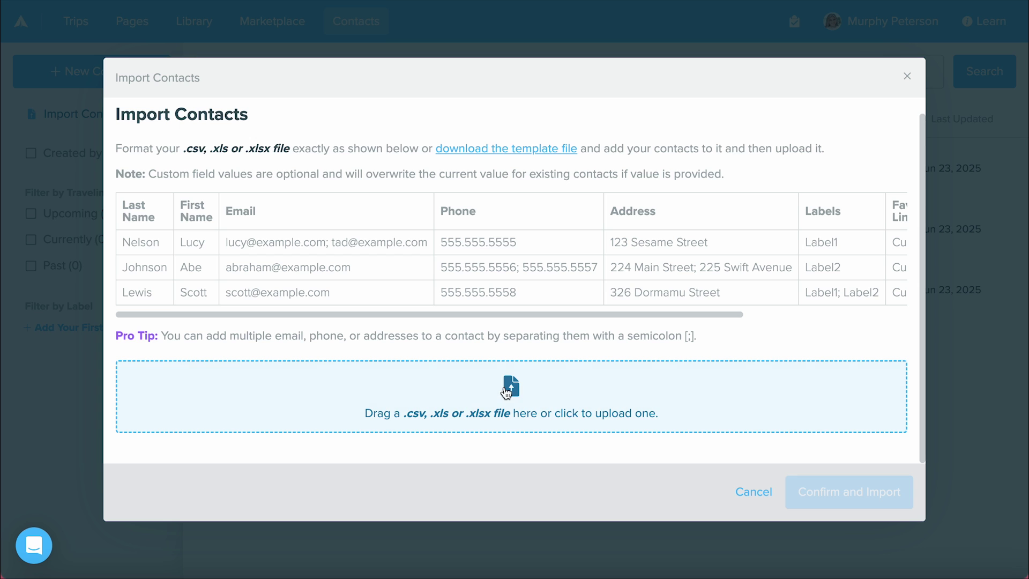
# Step: Cancel the import and add a blank, unnamed new contact to the list
pyautogui.click(765, 493)
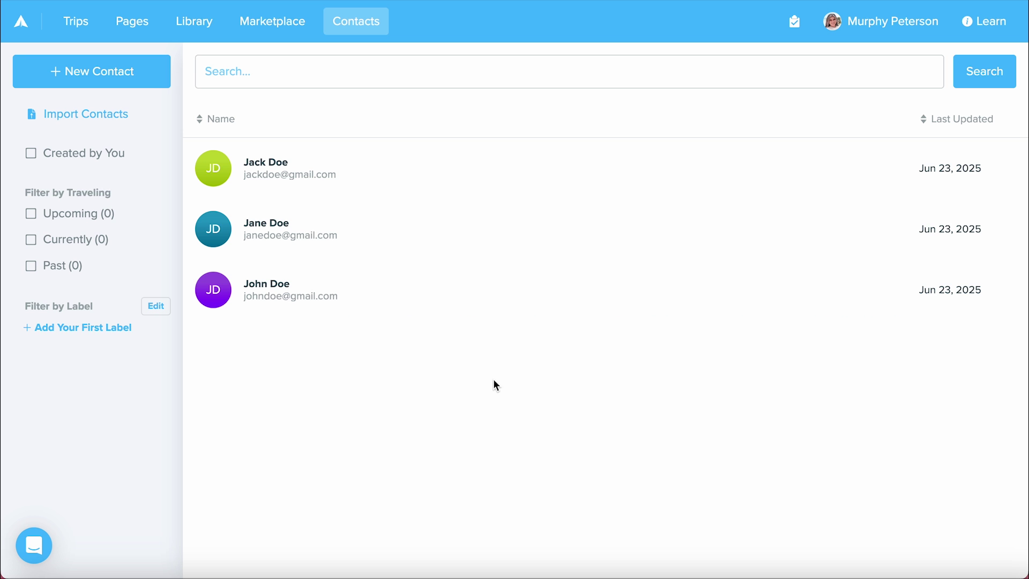
pyautogui.click(142, 79)
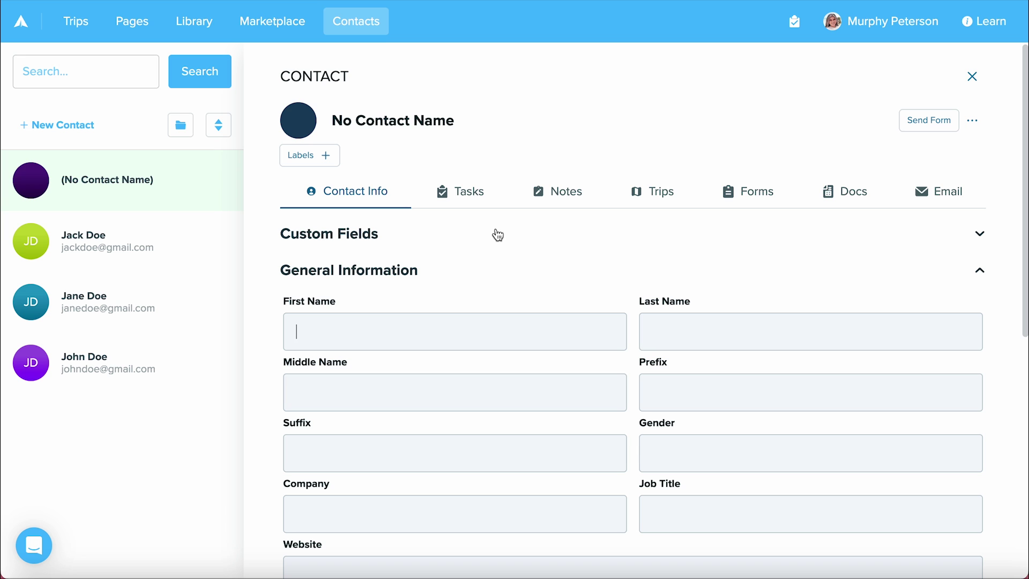
pyautogui.click(972, 76)
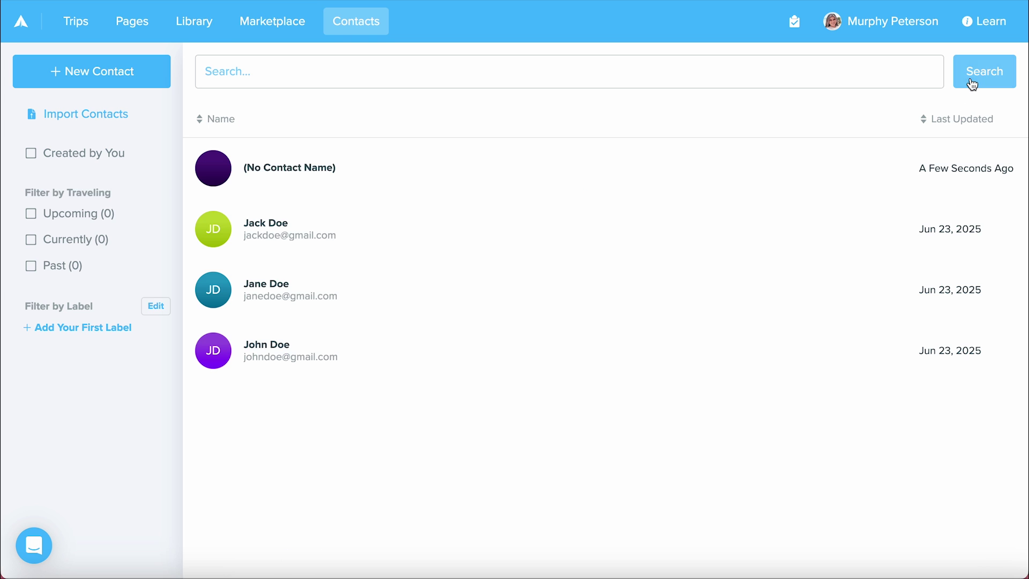
# Step: Review the second contact's email, phone and address, discarding an extra empty email field
pyautogui.click(335, 241)
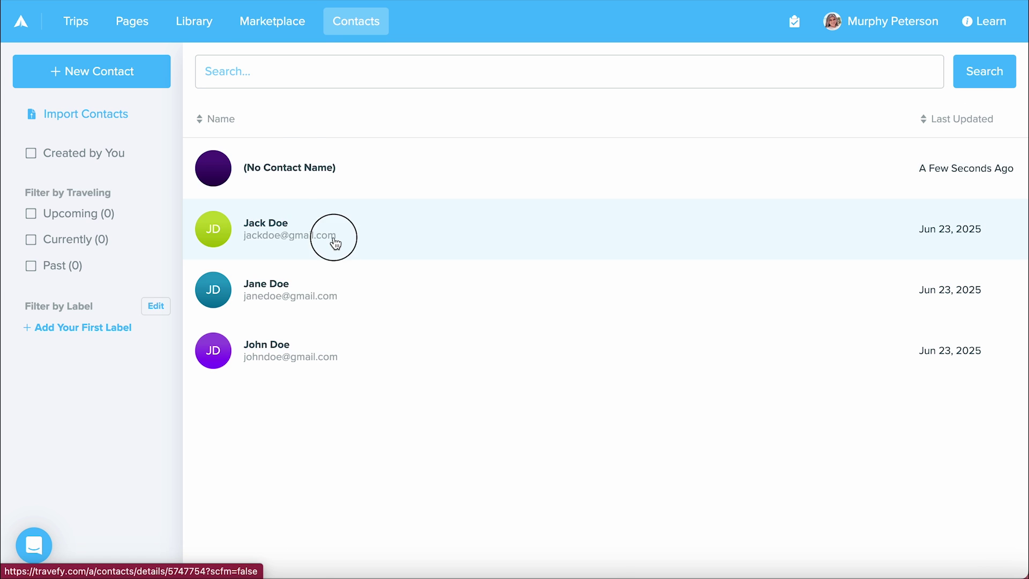
pyautogui.scroll(-6, 275, 423)
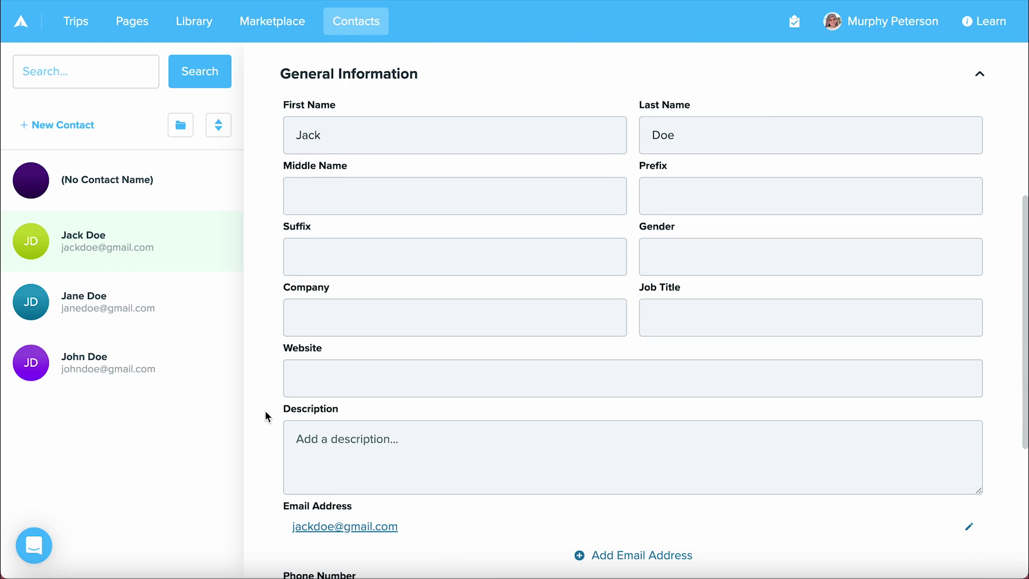
pyautogui.scroll(-4, 264, 410)
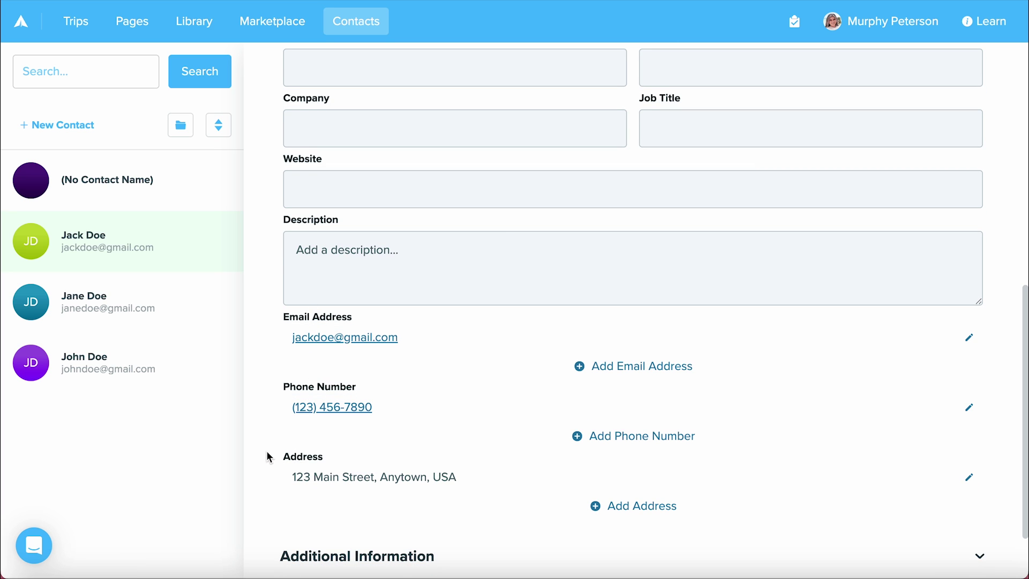
pyautogui.click(654, 366)
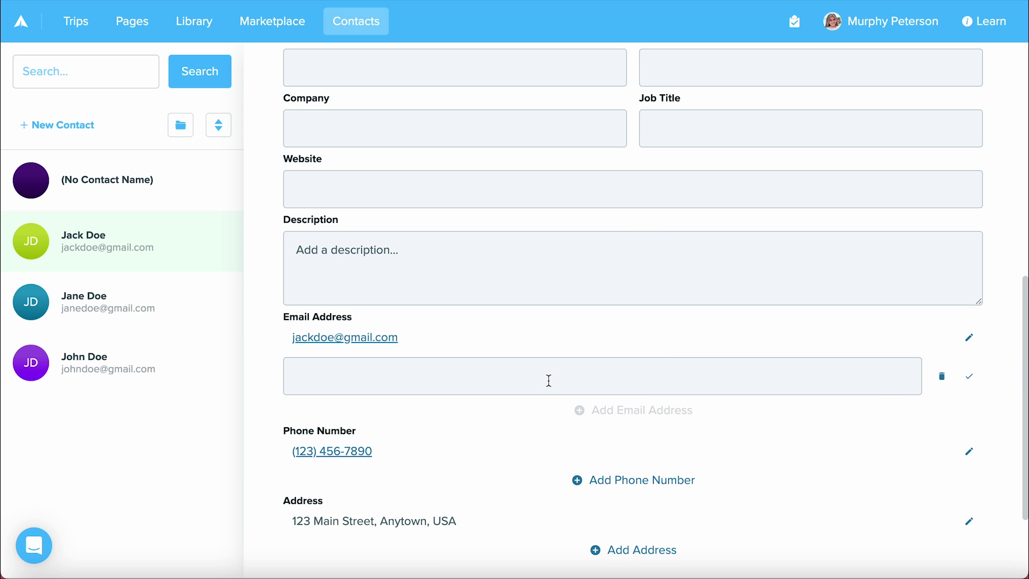
pyautogui.click(970, 377)
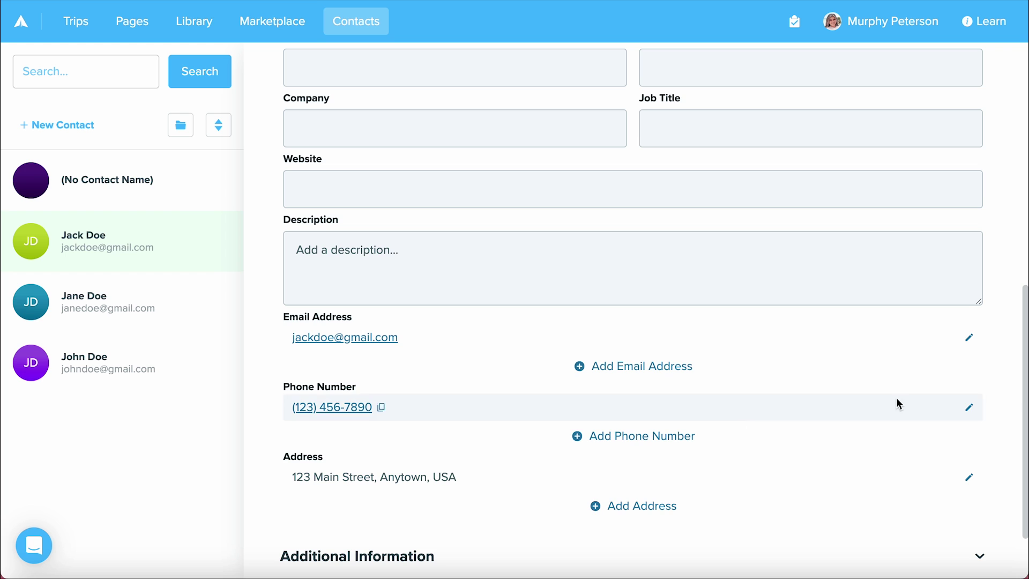
pyautogui.scroll(-2, 700, 450)
# Step: Expand Additional Information and view the loyalty program choices without adding one
pyautogui.click(389, 476)
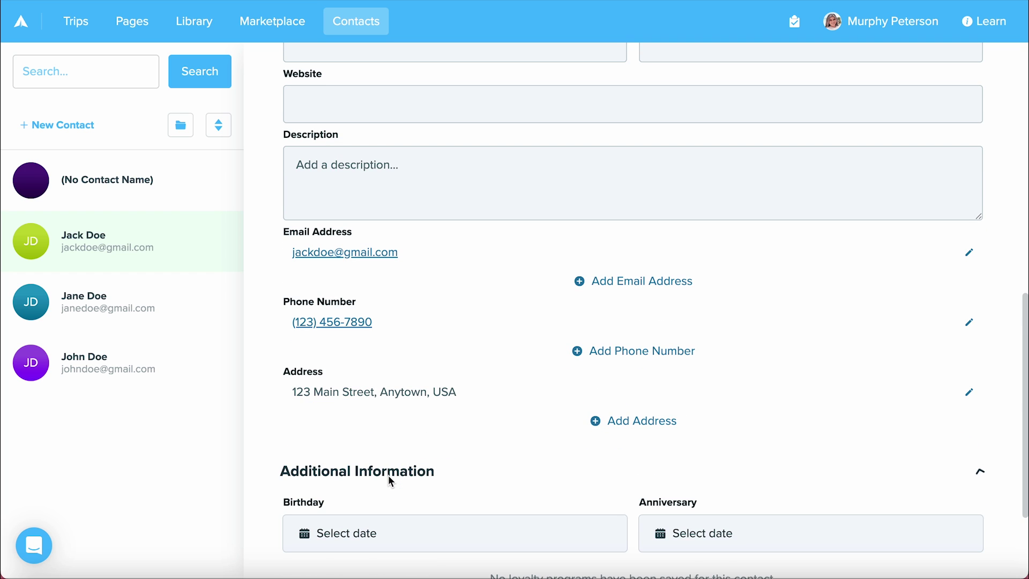
pyautogui.scroll(-3, 388, 472)
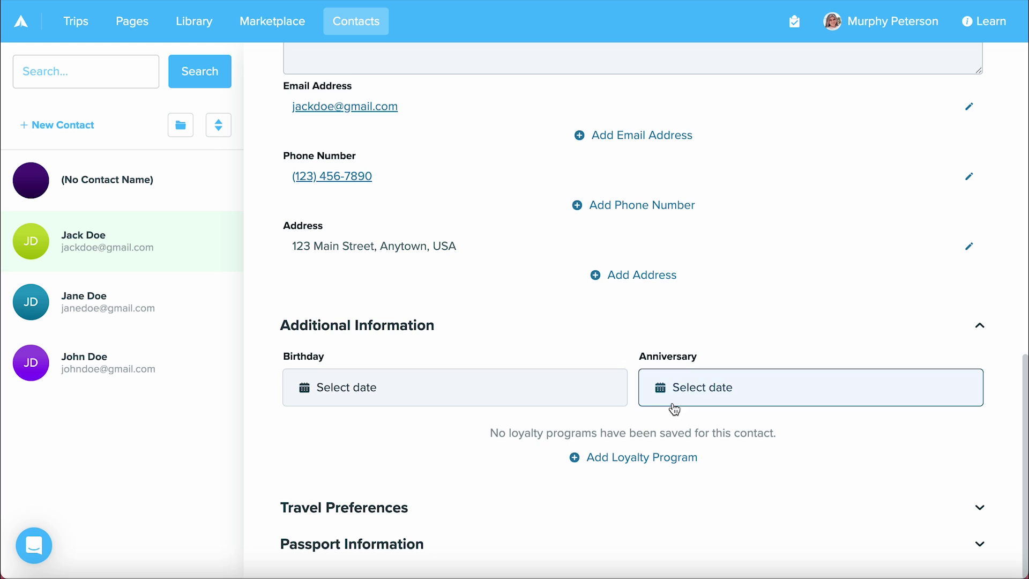
pyautogui.click(659, 458)
pyautogui.click(610, 455)
# Step: Expand Travel Preferences, view the preference types, and discard the unsaved preference
pyautogui.scroll(-6, 488, 368)
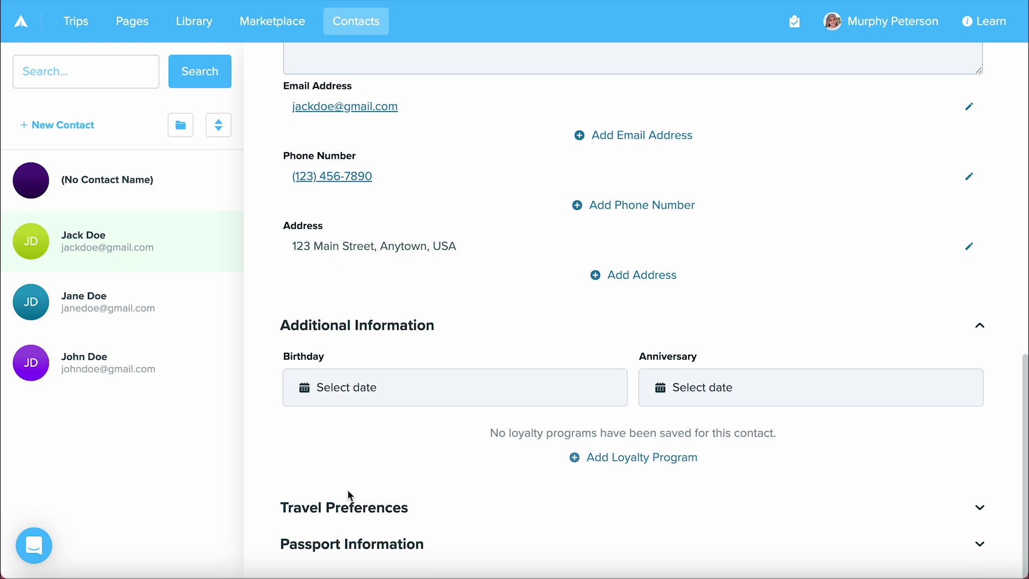
pyautogui.click(344, 515)
pyautogui.scroll(-2, 343, 509)
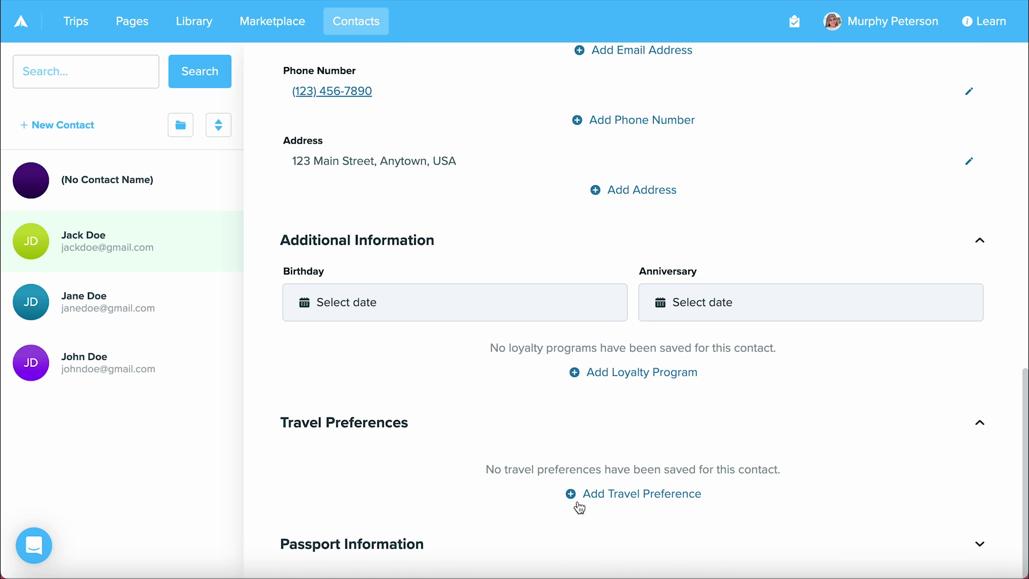
pyautogui.click(603, 493)
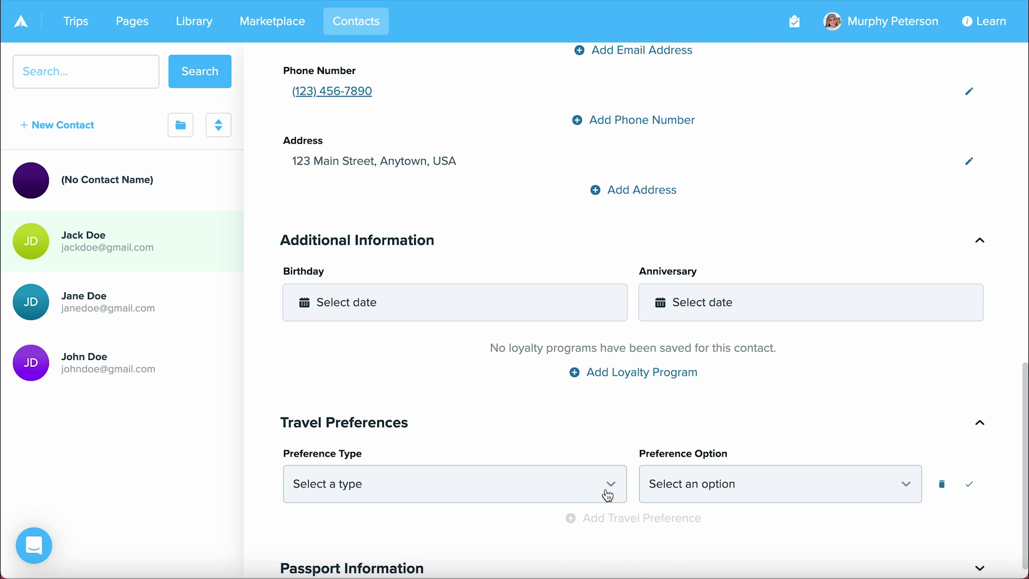
pyautogui.click(607, 494)
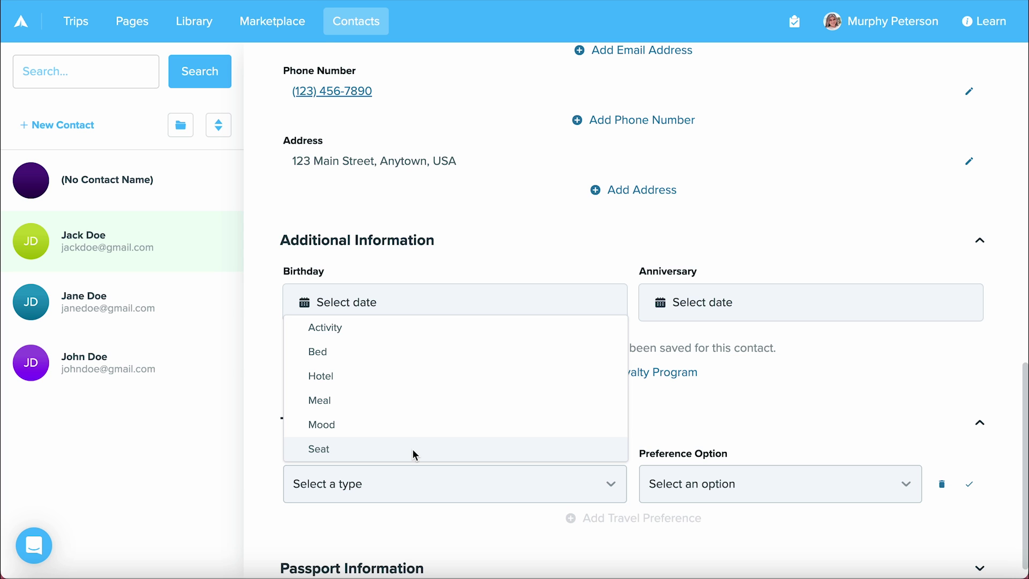
pyautogui.click(379, 500)
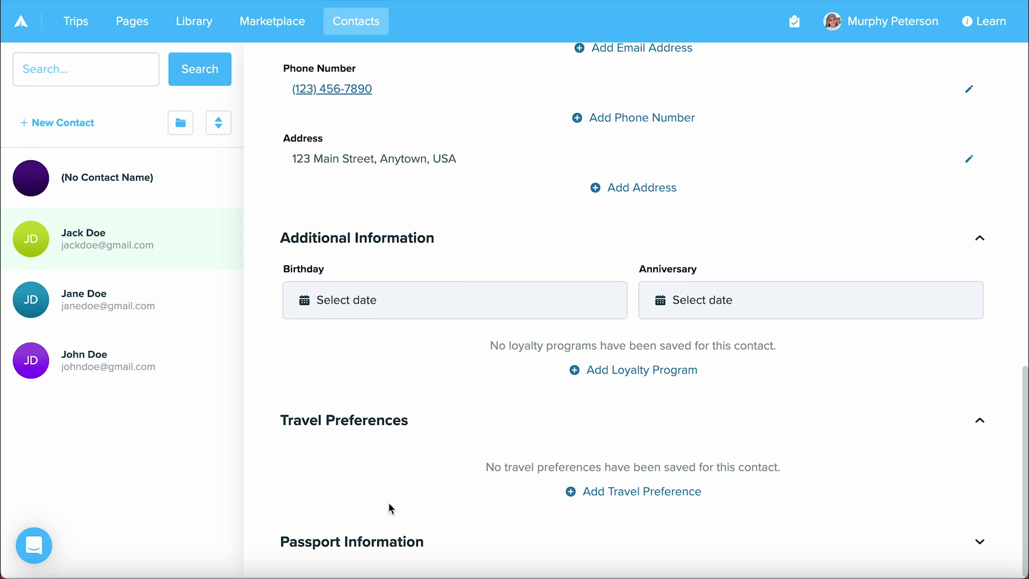
# Step: Expand Passport Information and add a blank Passport 1 entry
pyautogui.click(381, 545)
pyautogui.scroll(-2, 382, 532)
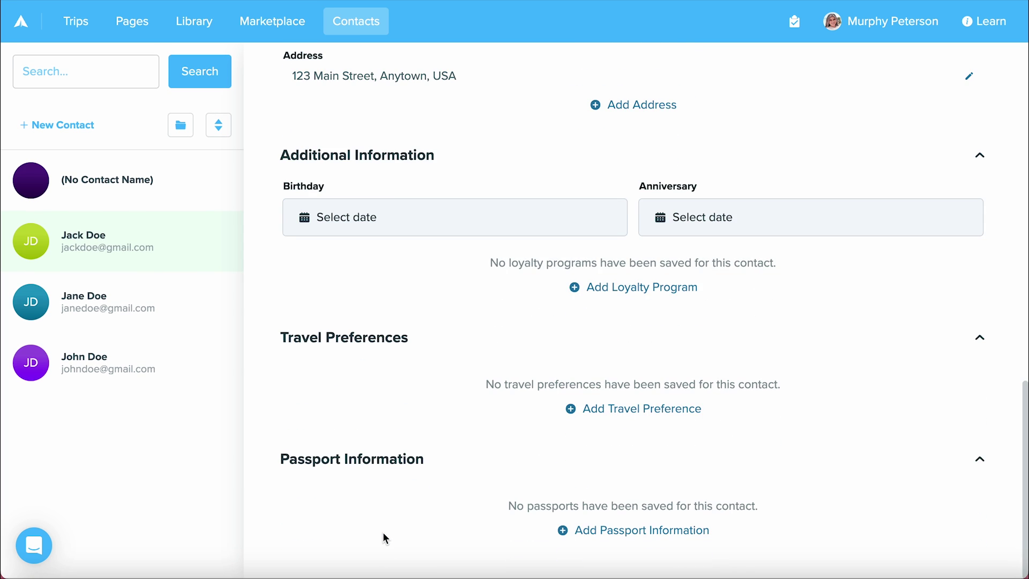
pyautogui.click(583, 531)
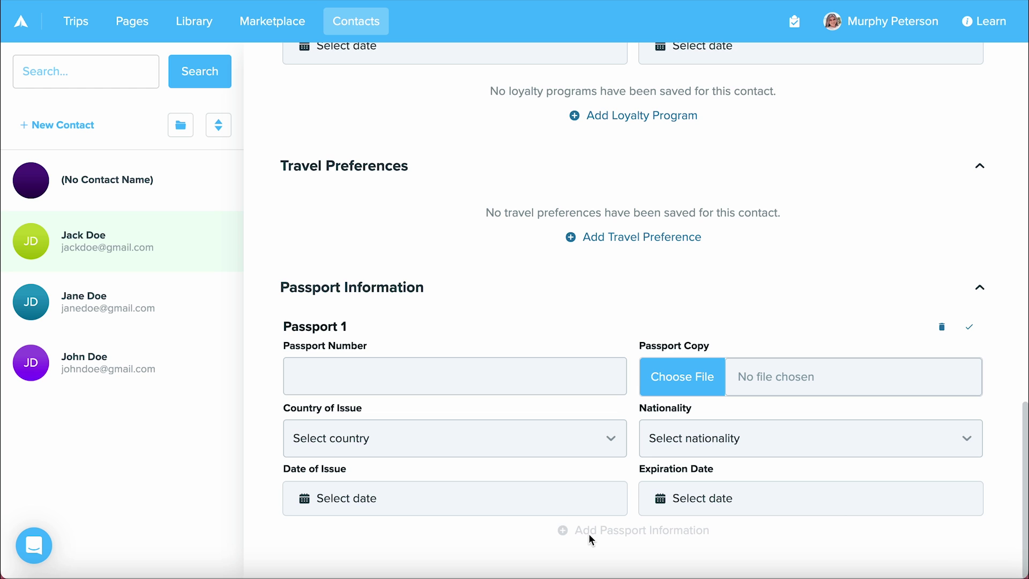
pyautogui.scroll(15, 322, 270)
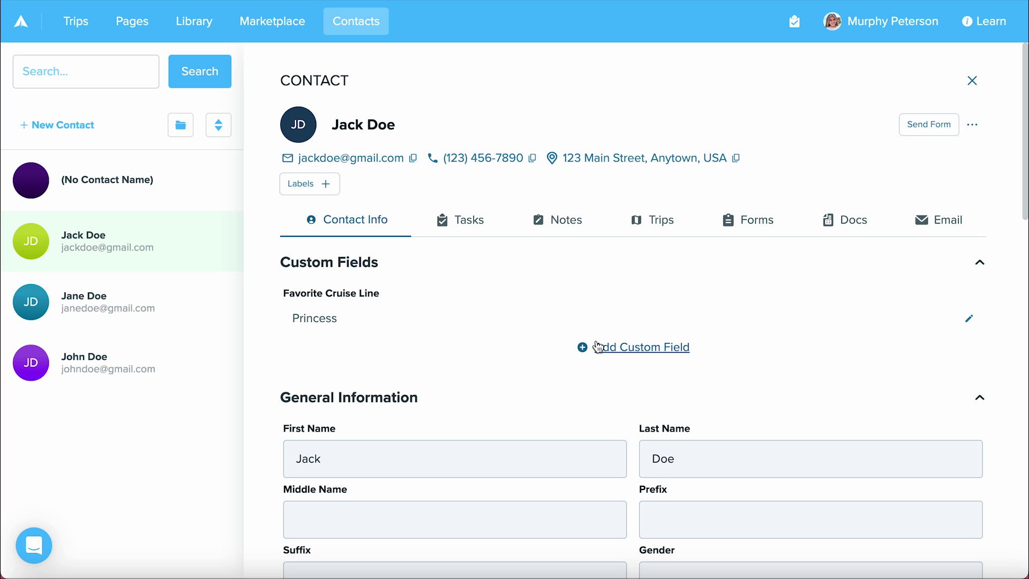
# Step: Add a Short Text custom field named 'Favorite Airline' in Manage Custom Fields and save it
pyautogui.click(631, 348)
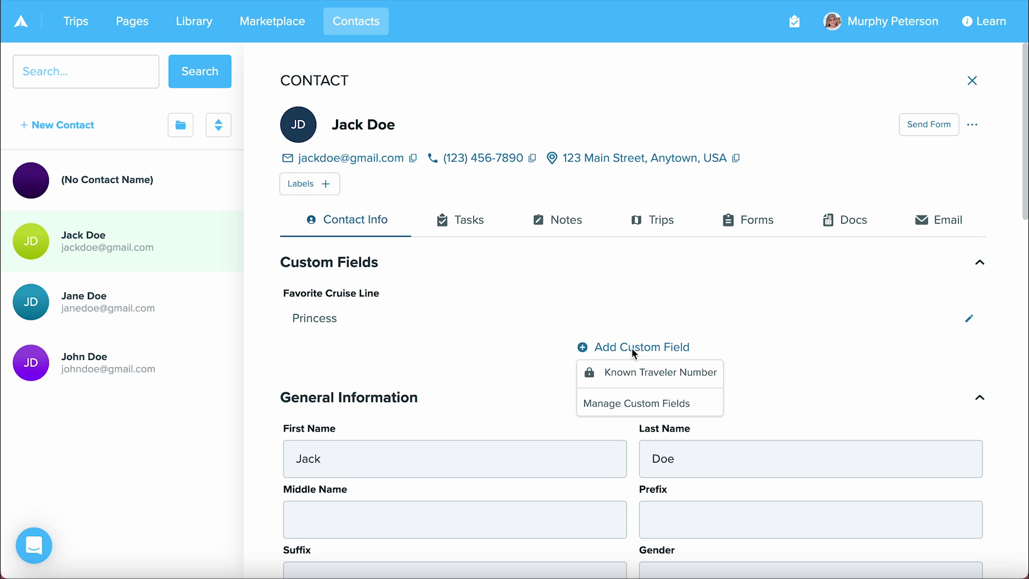
pyautogui.click(663, 405)
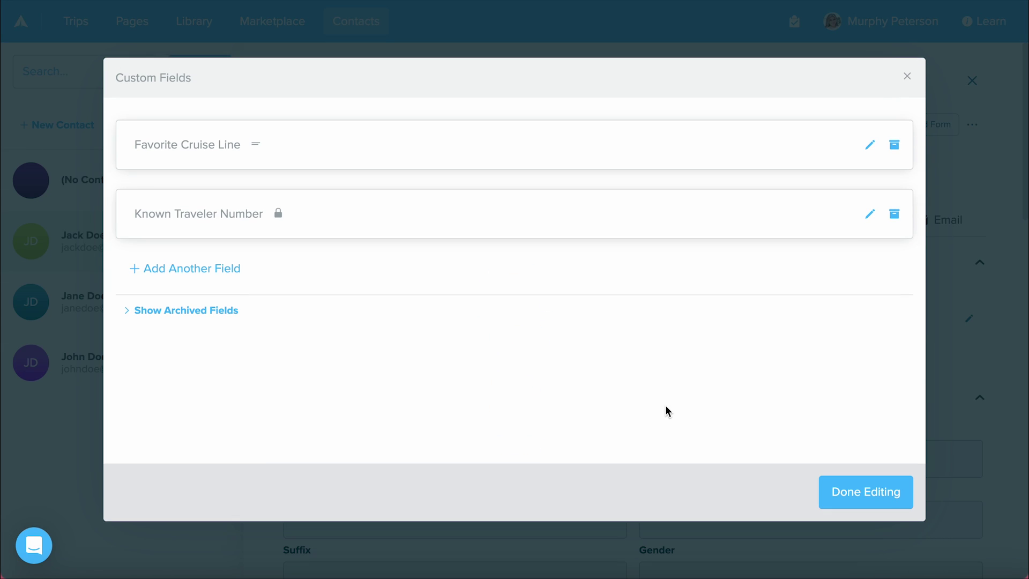
pyautogui.click(203, 269)
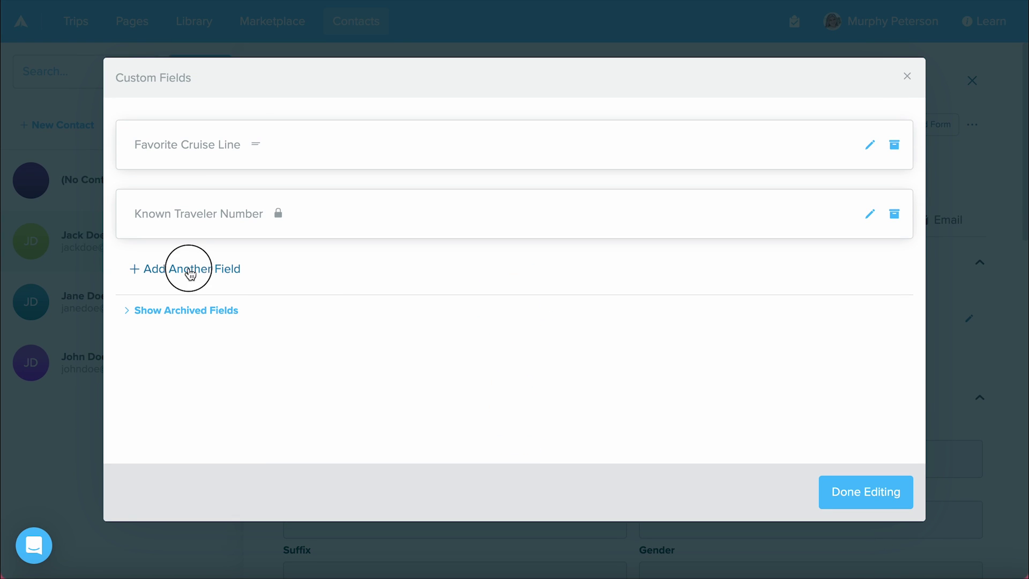
pyautogui.write('Favoeri')
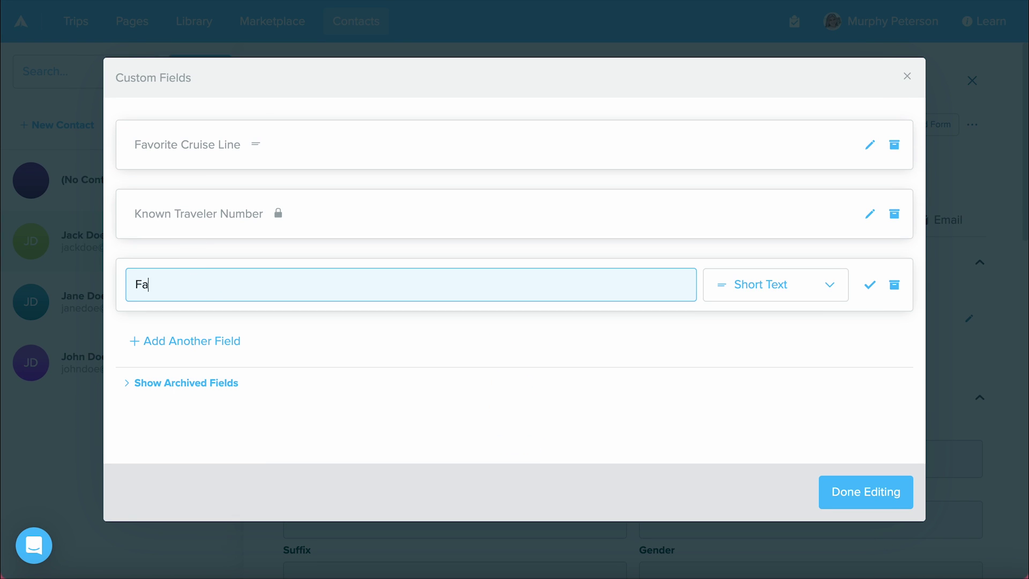
pyautogui.press('BackSpace')
pyautogui.press('BackSpace')
pyautogui.press('BackSpace')
pyautogui.write('rite Airline')
pyautogui.click(829, 291)
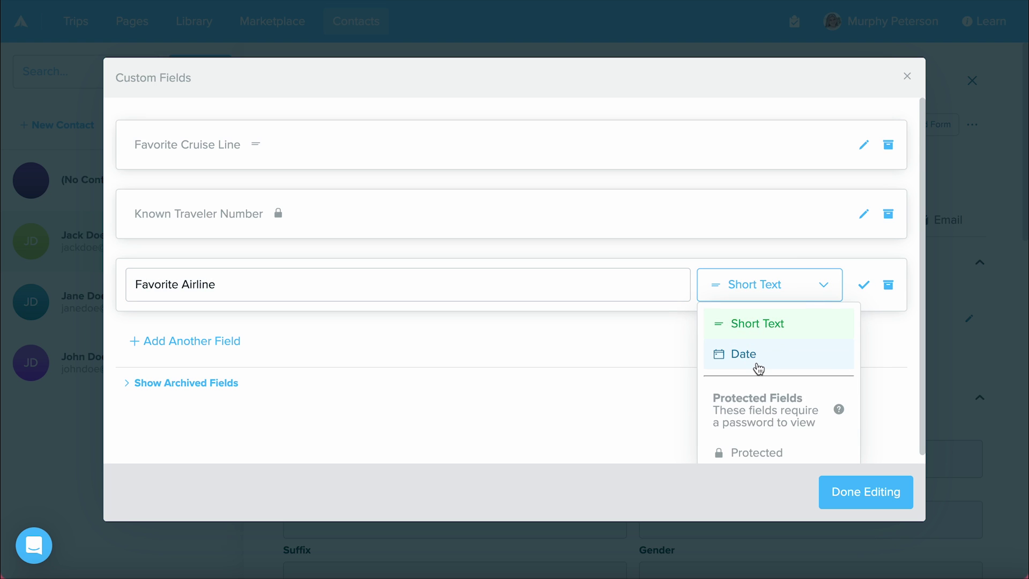
pyautogui.scroll(-1, 756, 368)
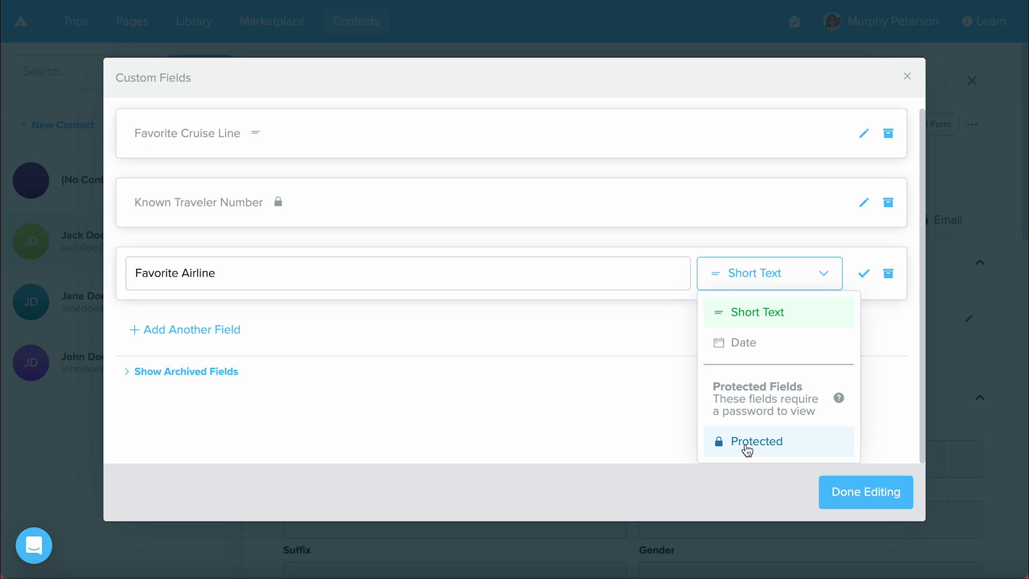
pyautogui.click(782, 313)
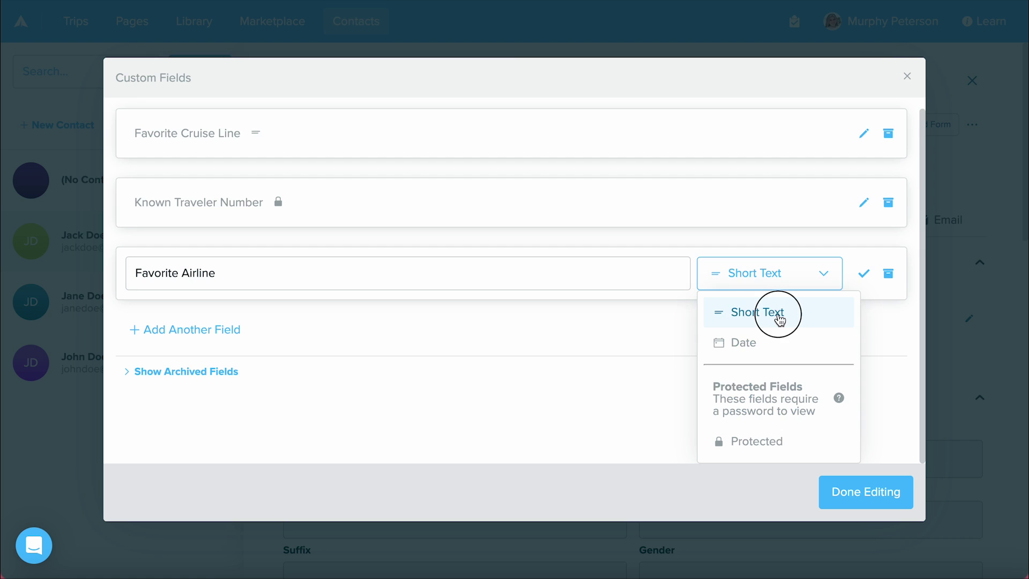
pyautogui.click(870, 285)
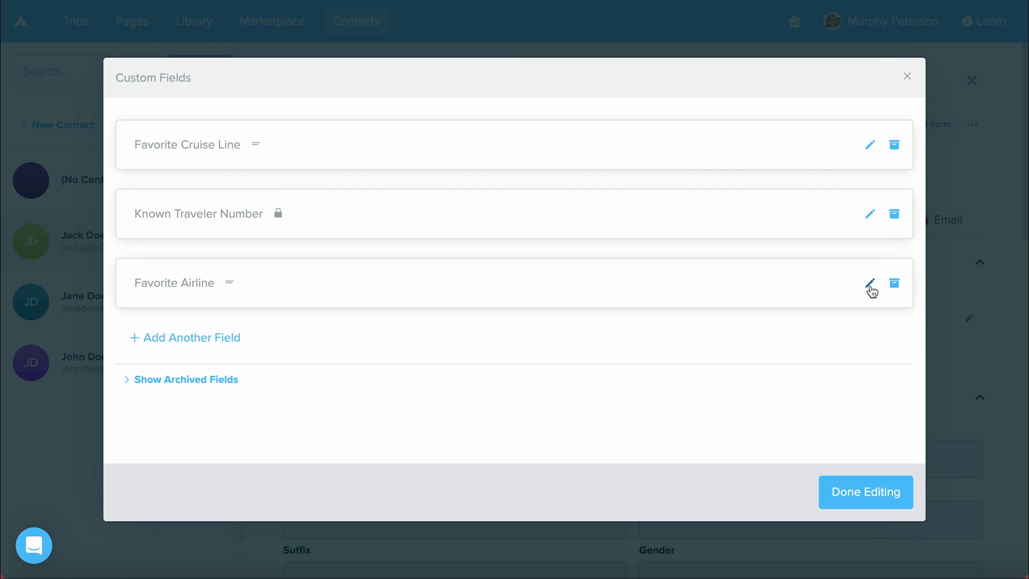
pyautogui.click(851, 500)
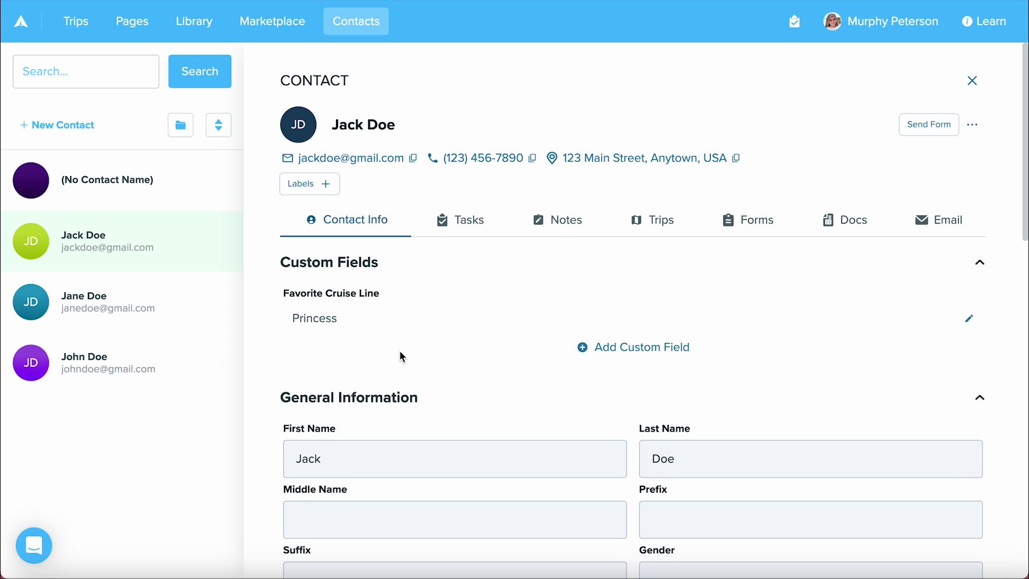
# Step: Show the contact's Tasks with the Automation/Task/Task List add menu, then its Notes
pyautogui.click(472, 236)
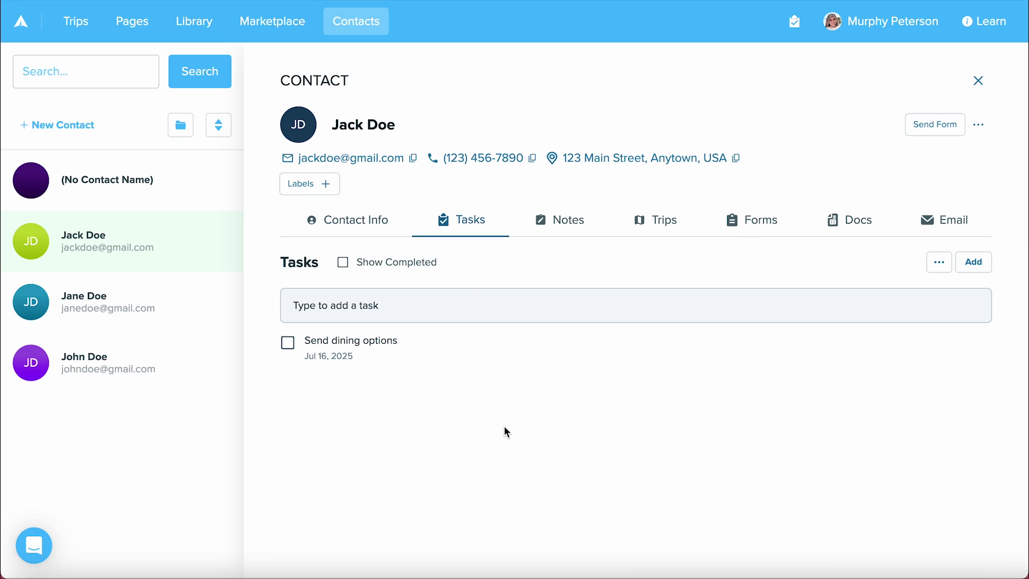
pyautogui.click(980, 269)
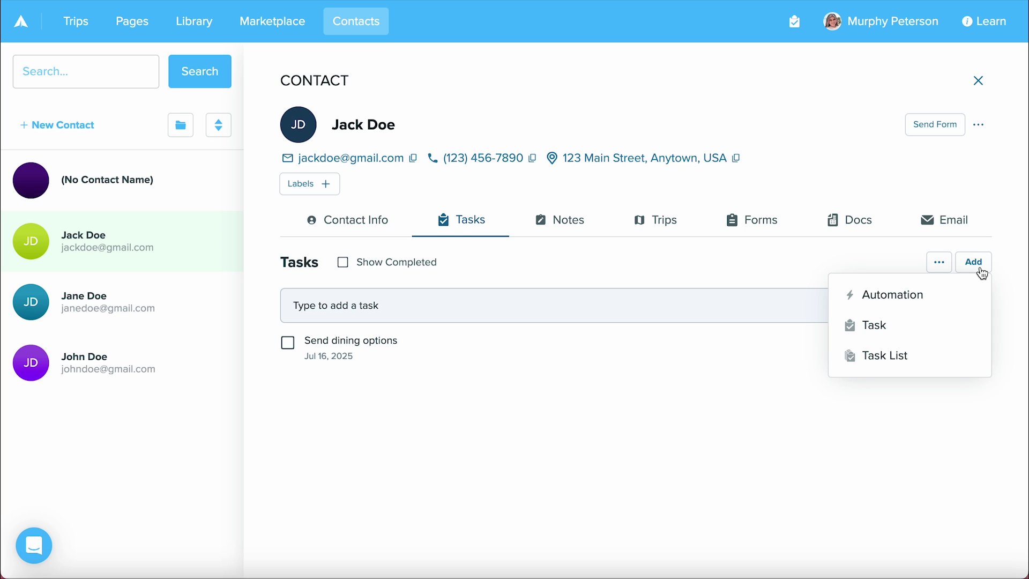
pyautogui.click(569, 222)
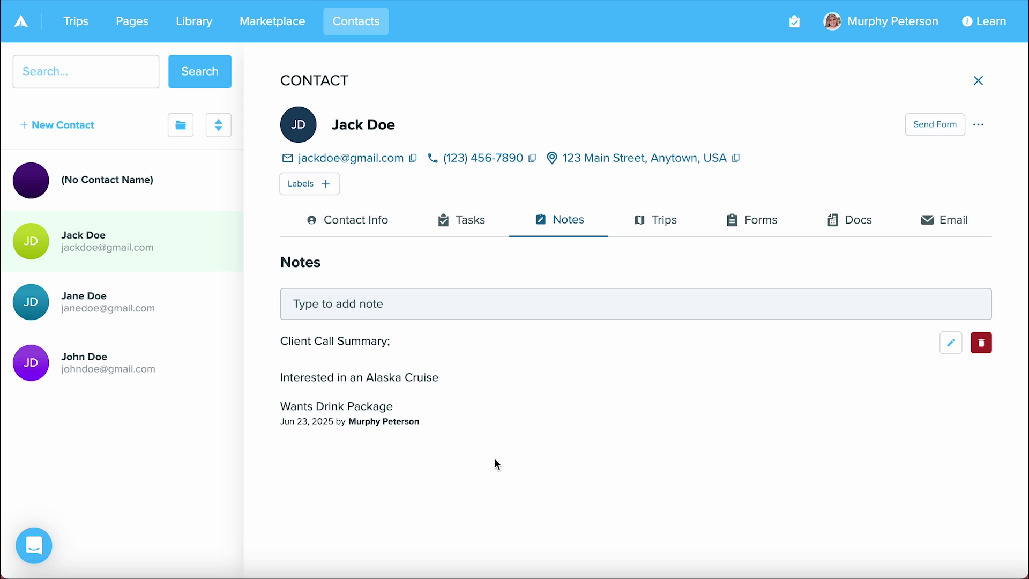
# Step: Show the contact's Trips, listing Demo Trip (May 08 – May 13, 2025)
pyautogui.click(656, 226)
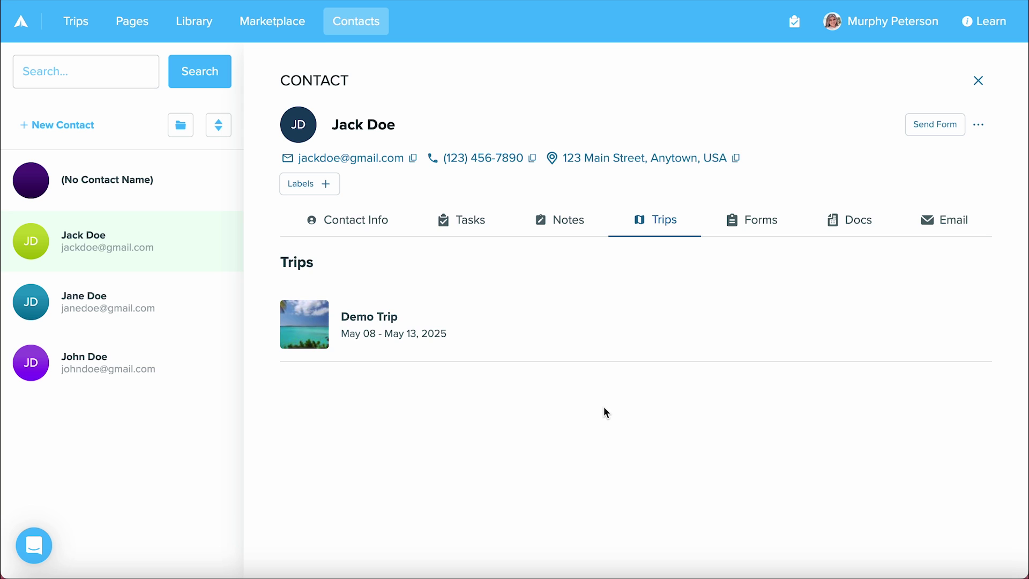
# Step: Review the Client Intake Form responses on the Forms tab, then view the contact's Documents
pyautogui.click(761, 219)
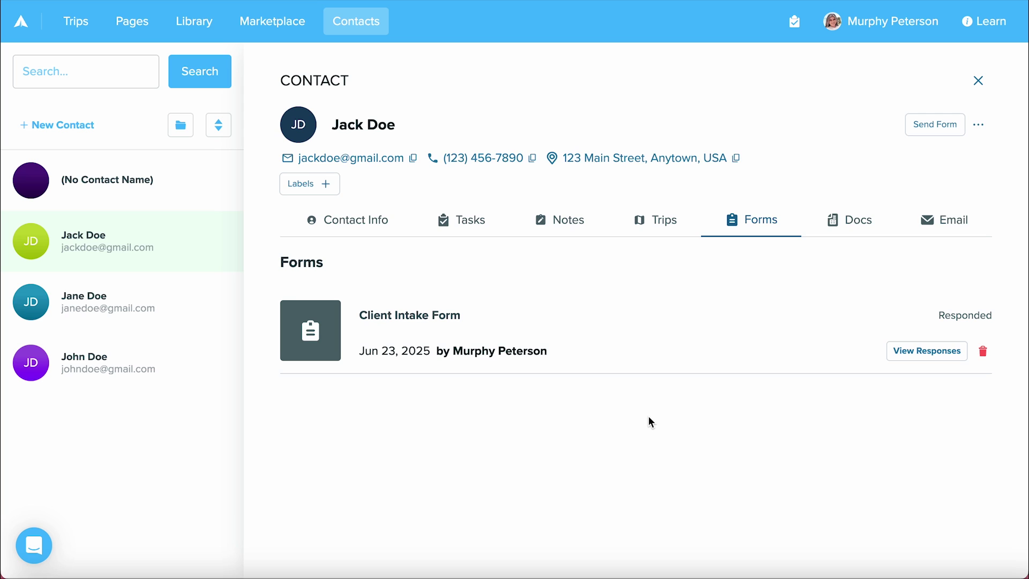
pyautogui.moveTo(937, 315); pyautogui.dragTo(1021, 316)
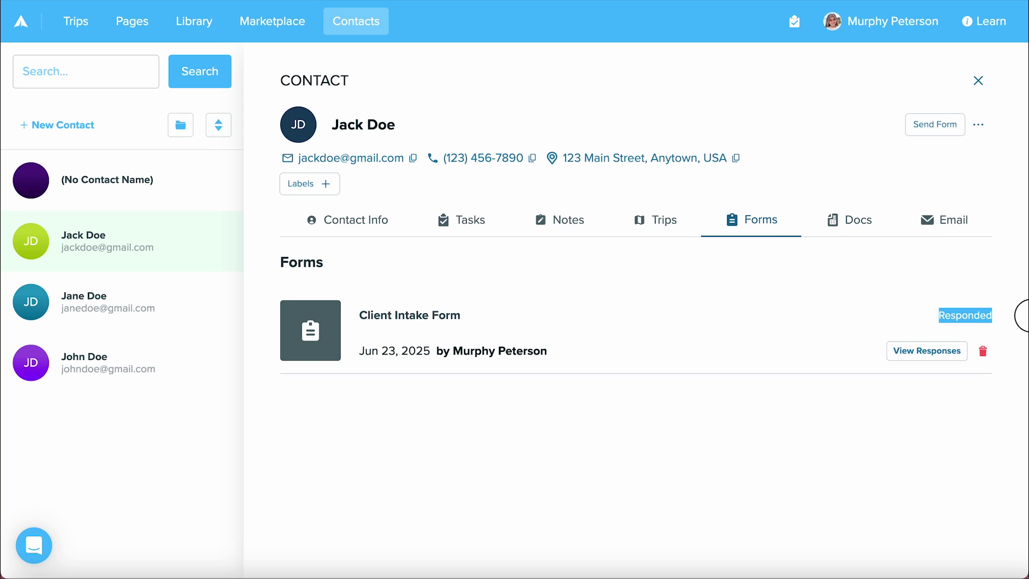
pyautogui.click(919, 405)
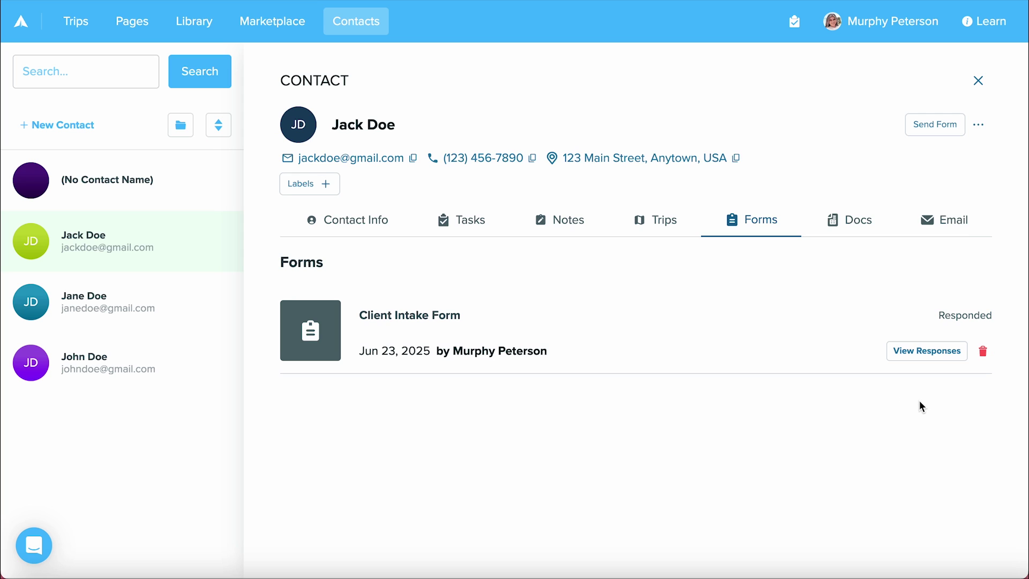
pyautogui.click(931, 357)
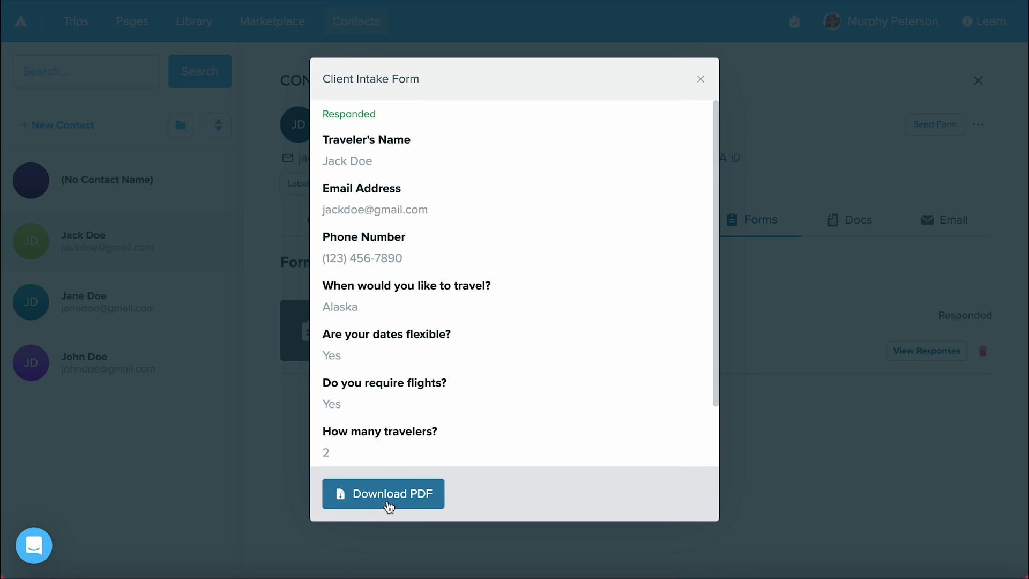
pyautogui.click(701, 80)
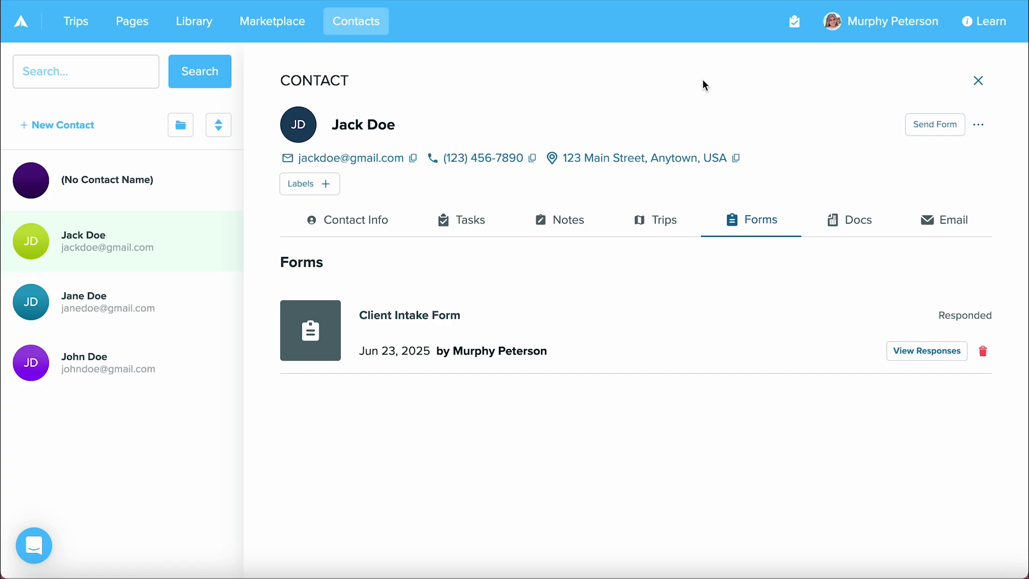
pyautogui.click(844, 234)
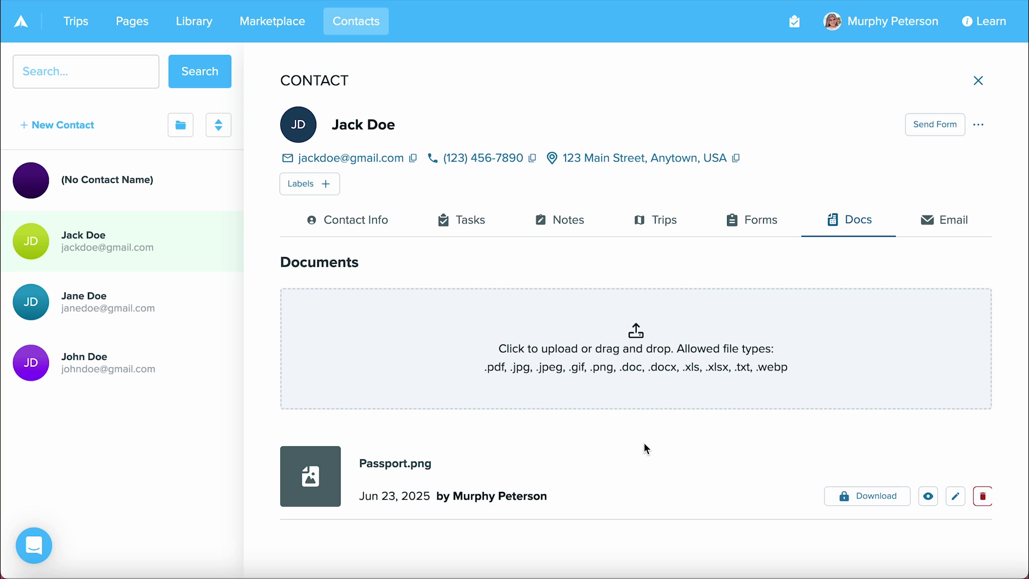
# Step: Show the contact's Email tab with its Google and Microsoft account-connection options
pyautogui.click(947, 236)
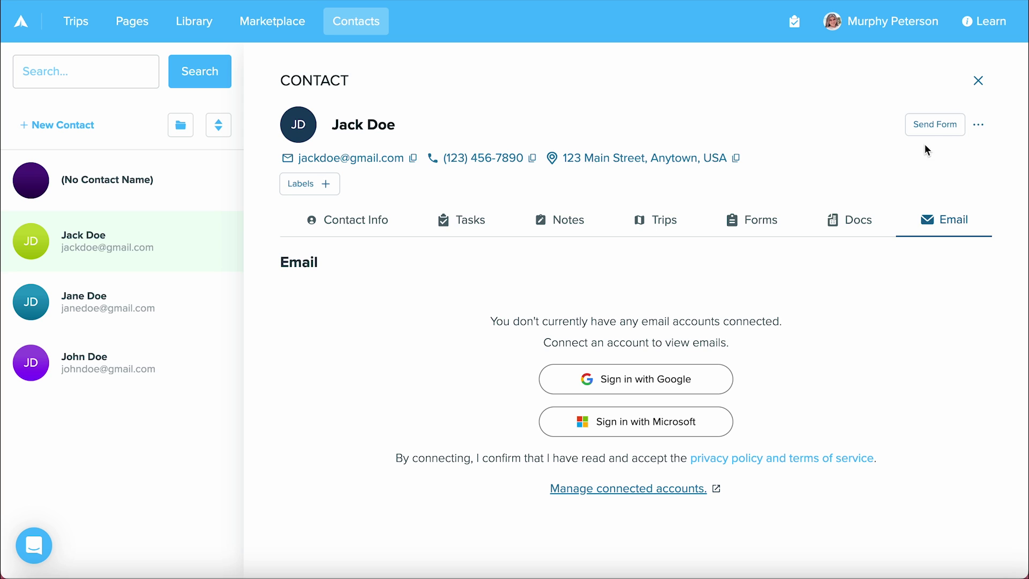
# Step: Close the contact panel to return to the Contacts page listing four contacts
pyautogui.click(978, 80)
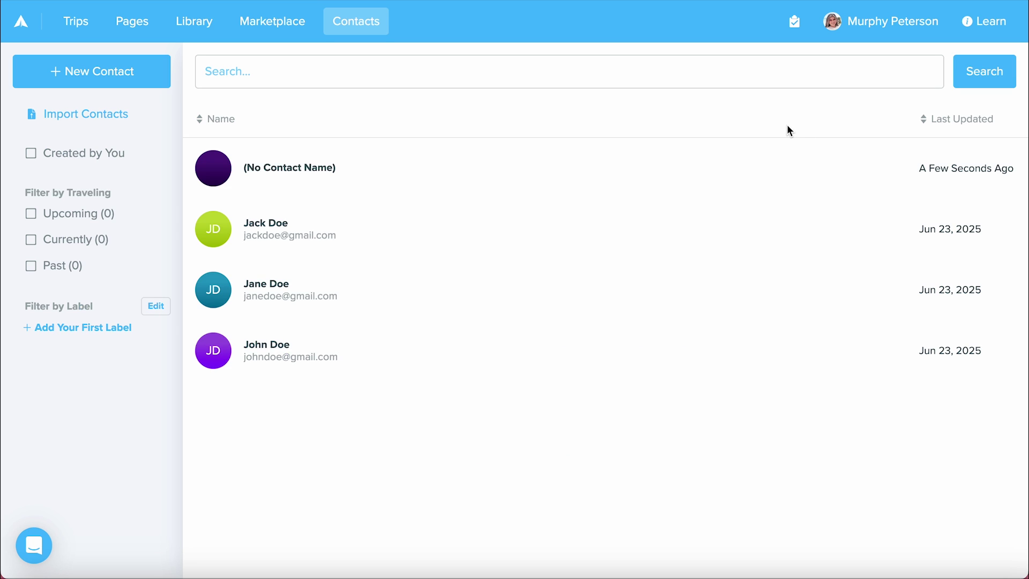